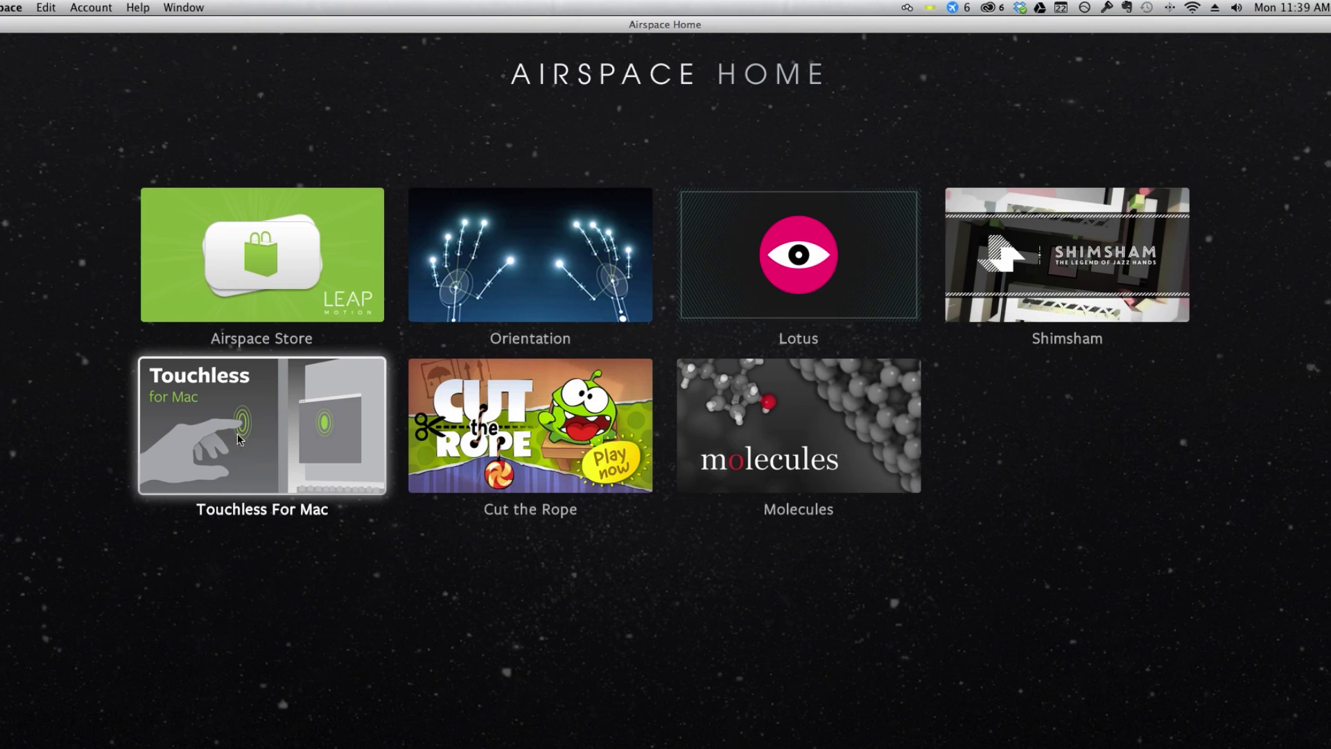
# Step: Launch Touchless For Mac from the Airspace Home app list
pyautogui.click(237, 434)
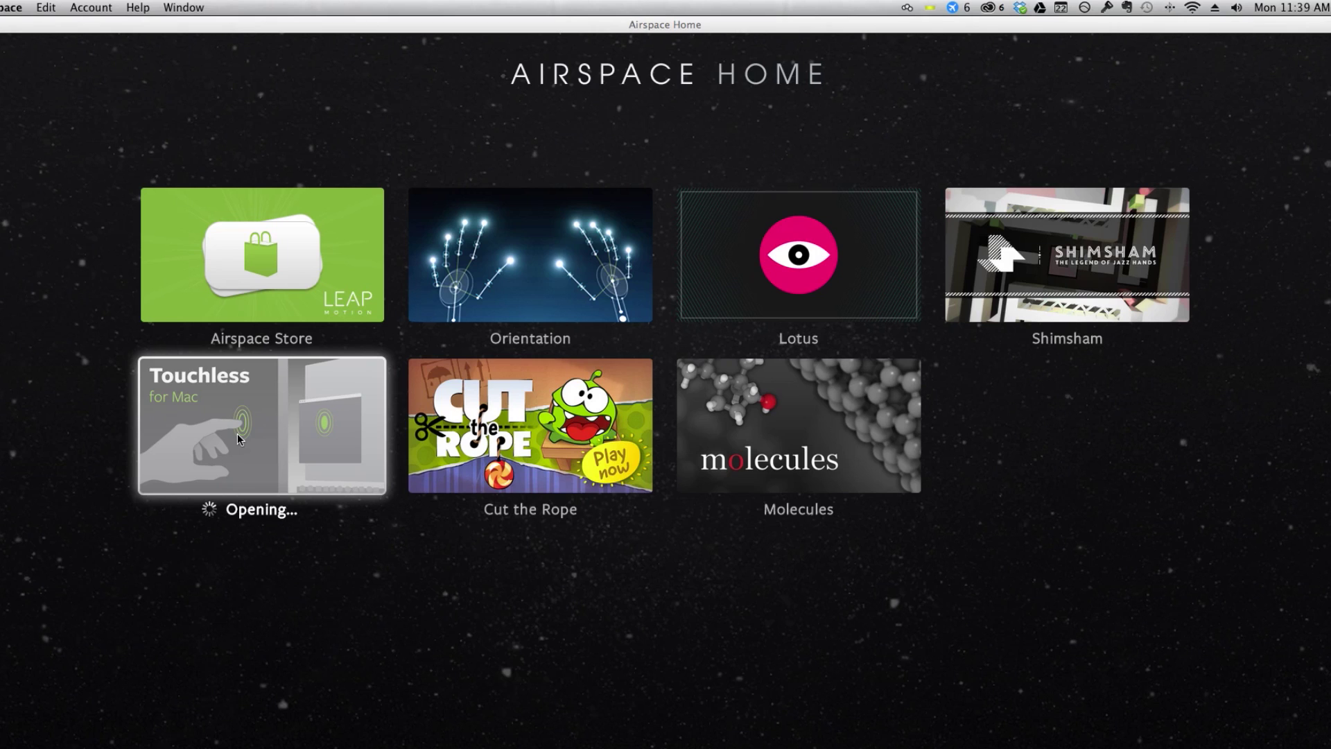
# Step: Choose Getting Started from the Touchless menu-bar options to open its tutorial
pyautogui.click(907, 7)
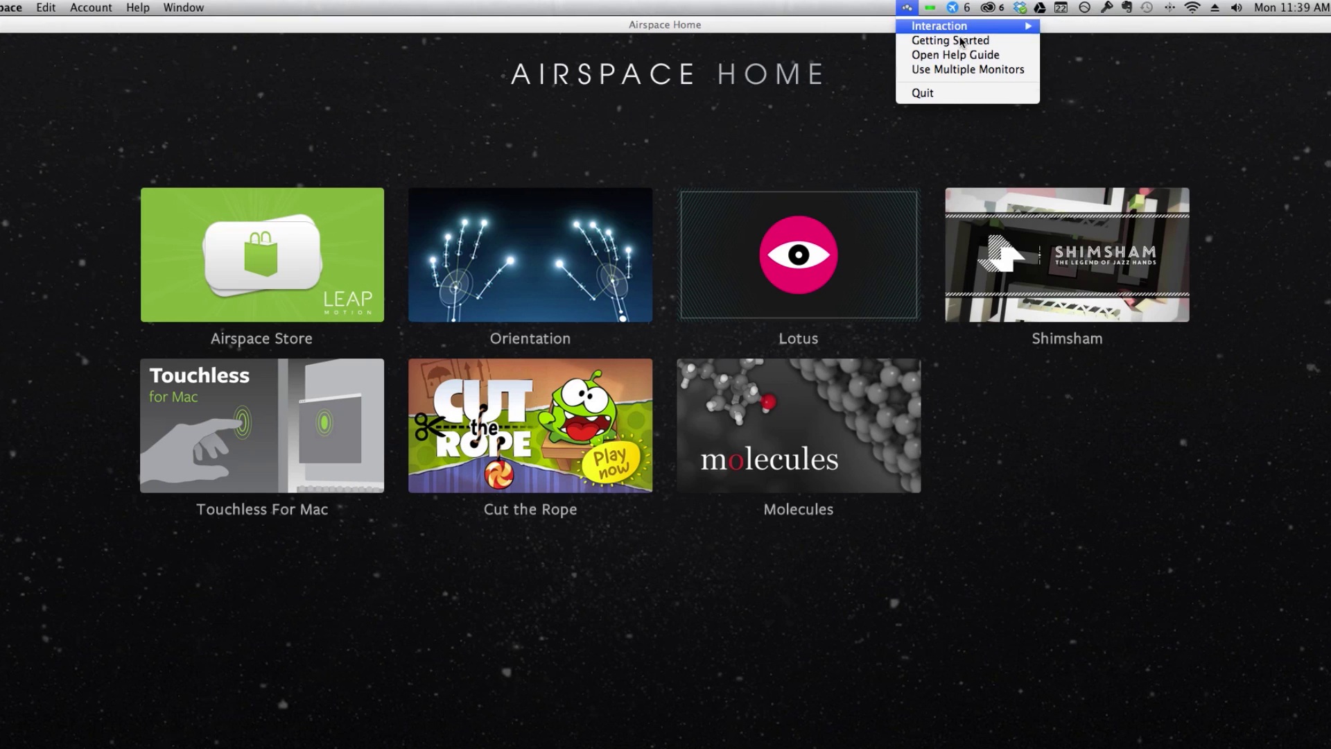
pyautogui.click(559, 149)
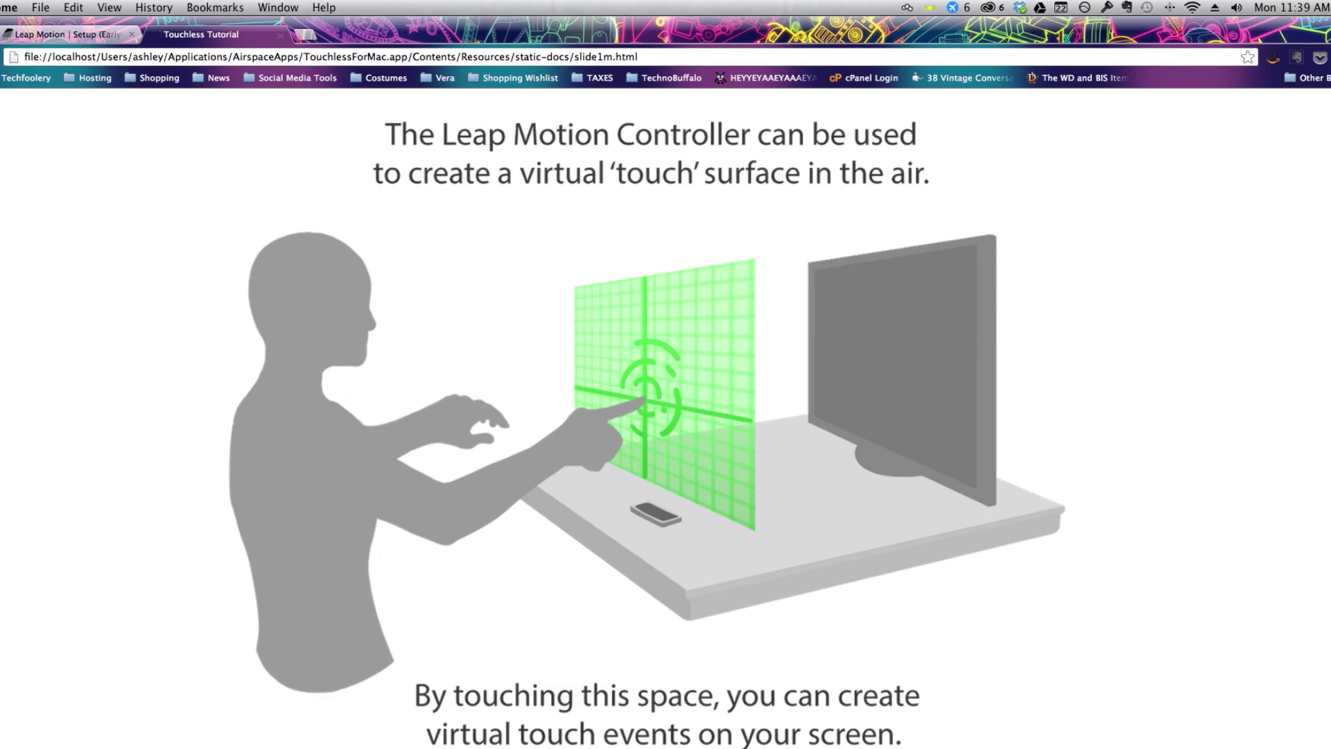
# Step: Step through the cursor-icon slides to the interactive grid exercise, then continue past it
pyautogui.press('Right')
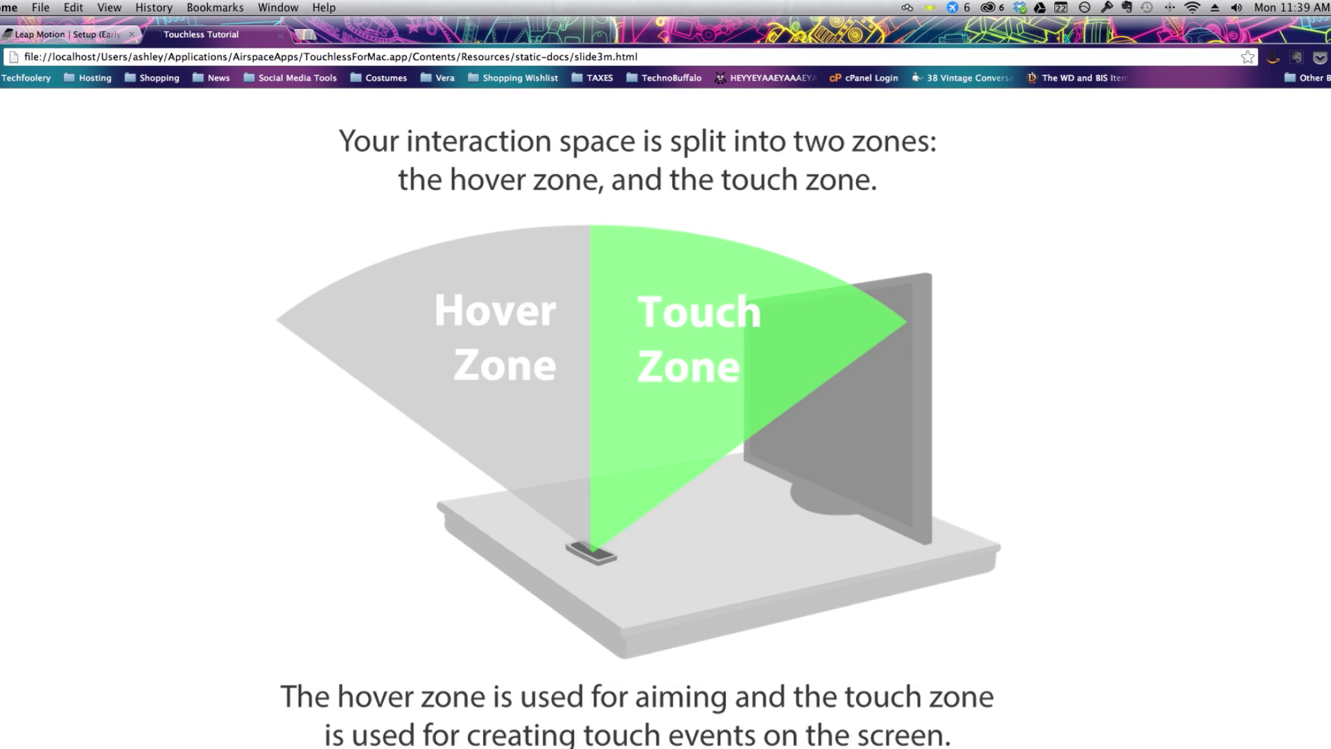
pyautogui.press('Right')
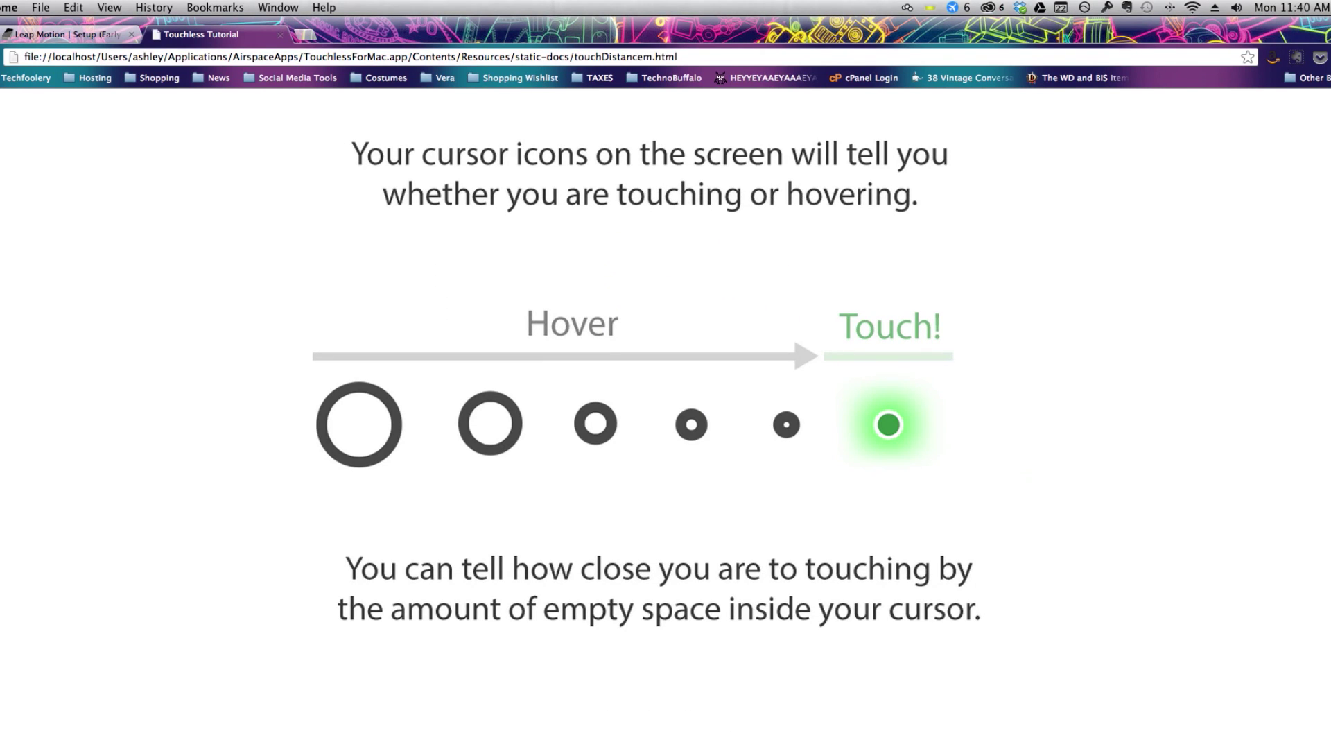
pyautogui.press('Right')
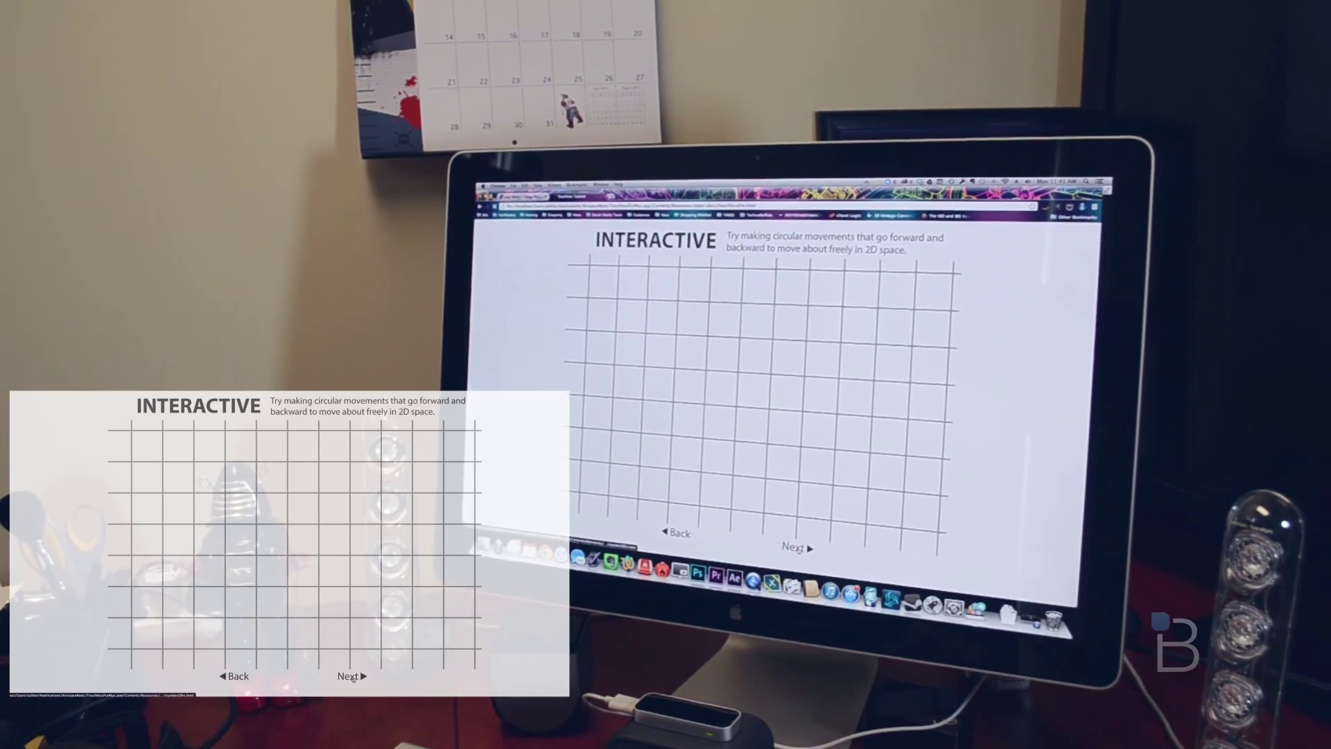
pyautogui.click(796, 540)
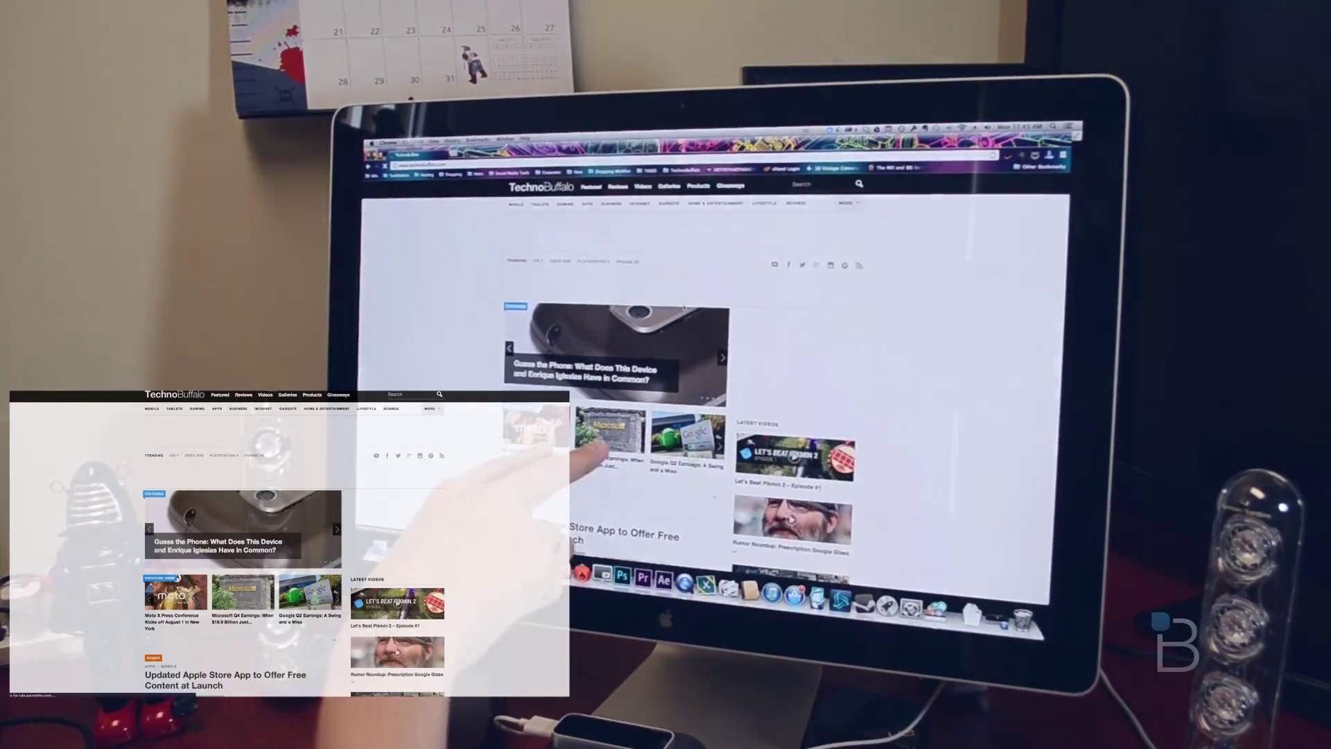
pyautogui.scroll(-2, 686, 308)
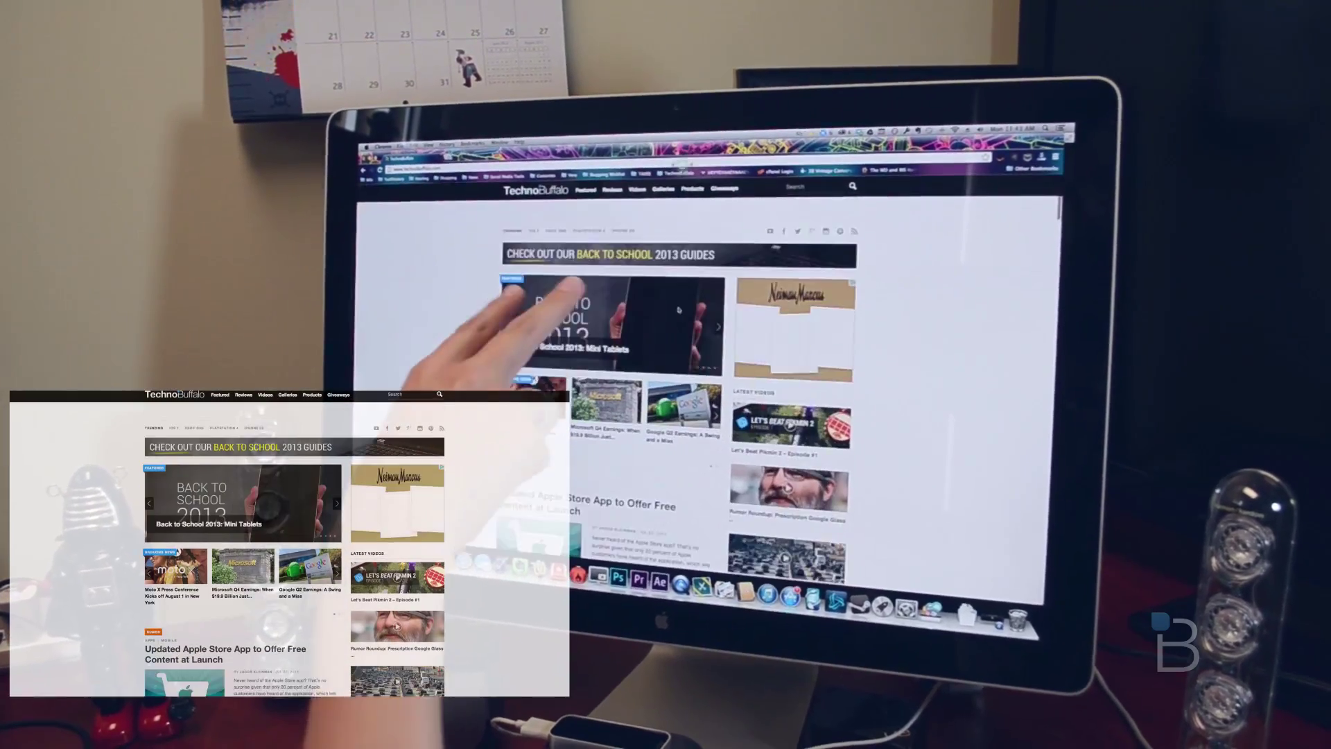
pyautogui.scroll(-6, 689, 412)
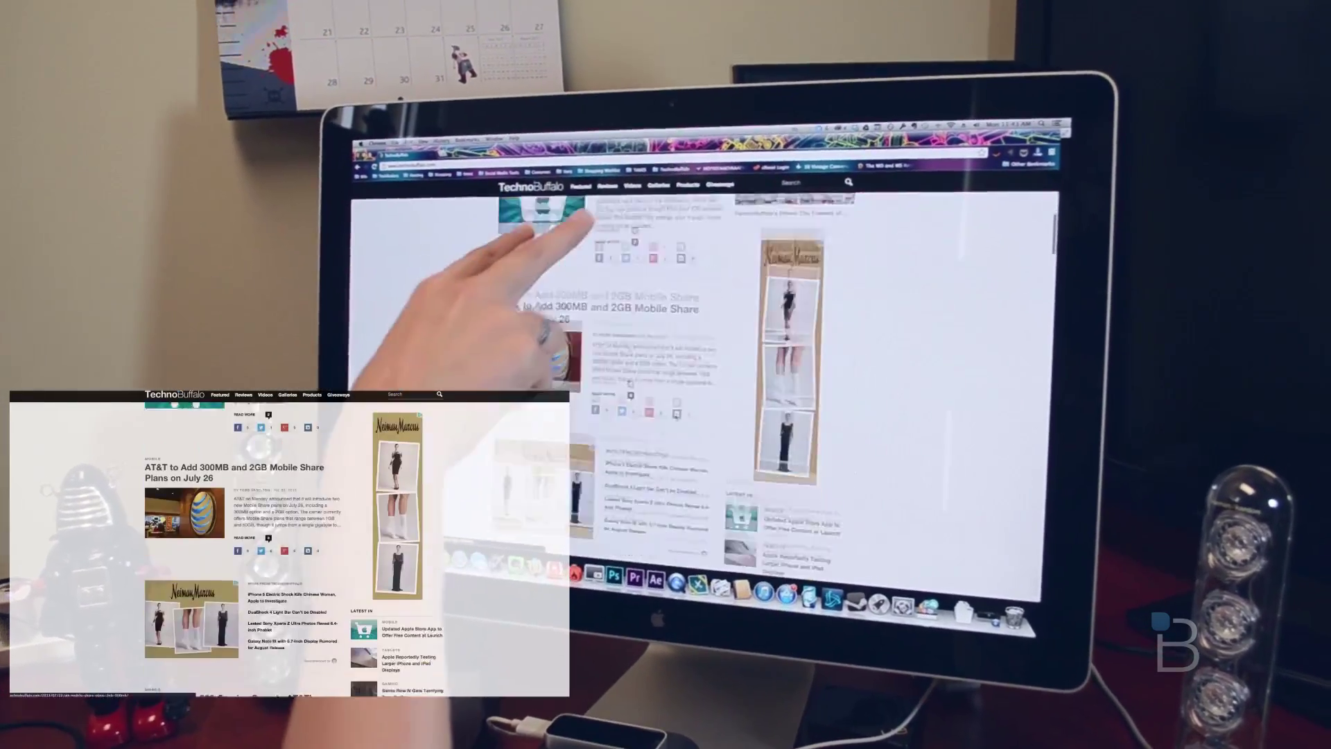
pyautogui.scroll(-5, 676, 418)
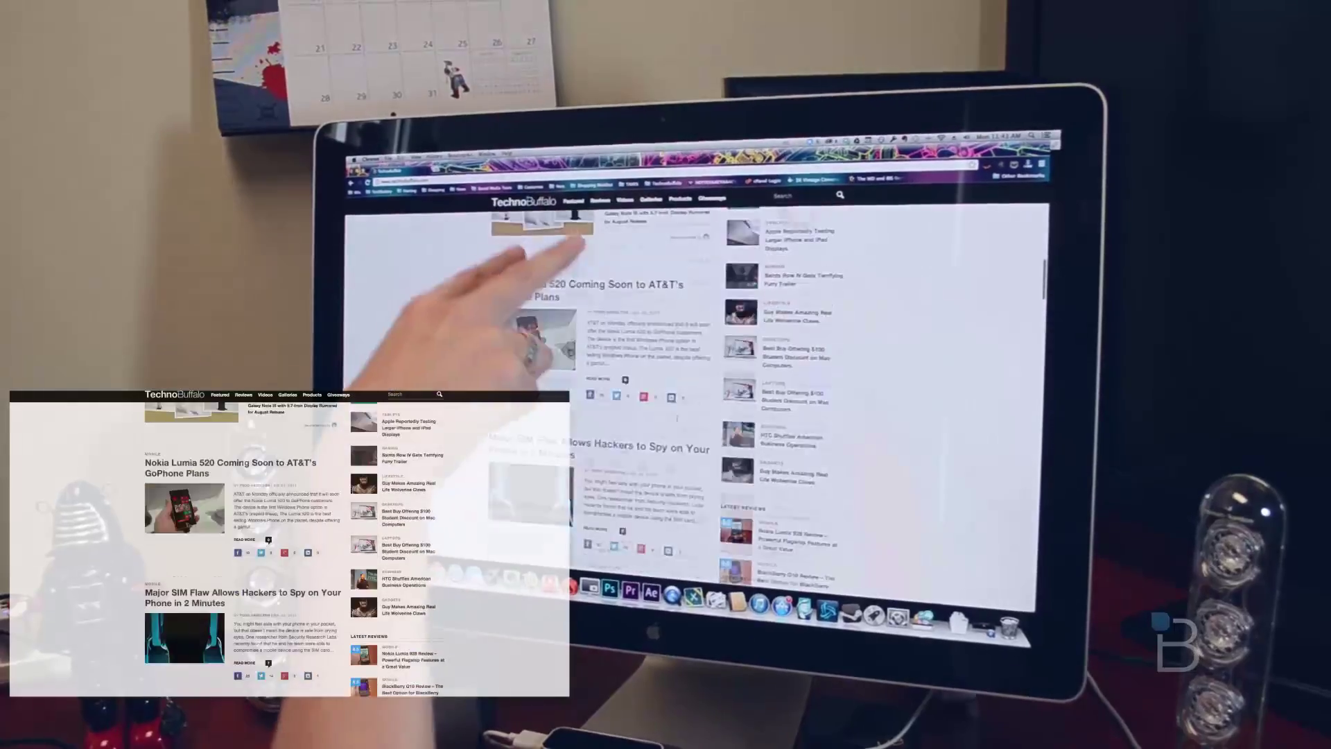
pyautogui.scroll(-3, 676, 419)
pyautogui.scroll(-3, 674, 426)
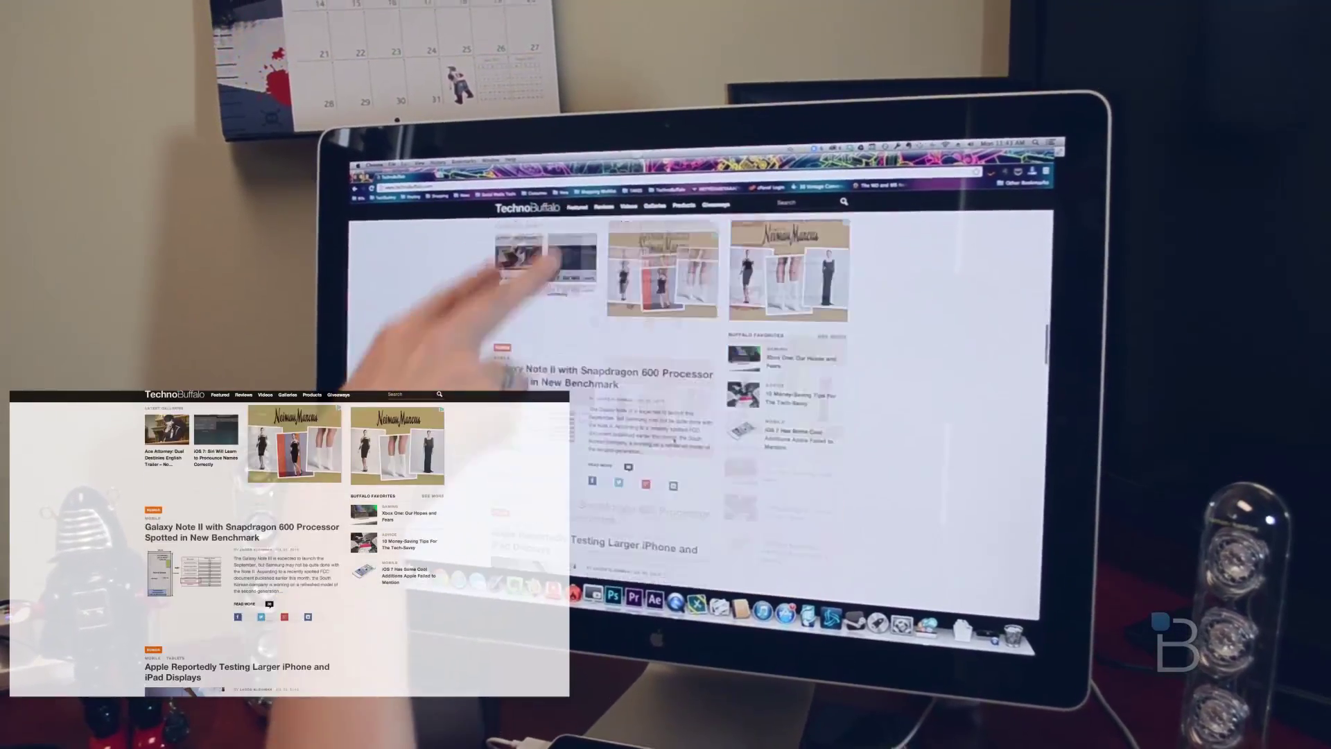
pyautogui.scroll(-3, 666, 424)
pyautogui.scroll(-4, 666, 417)
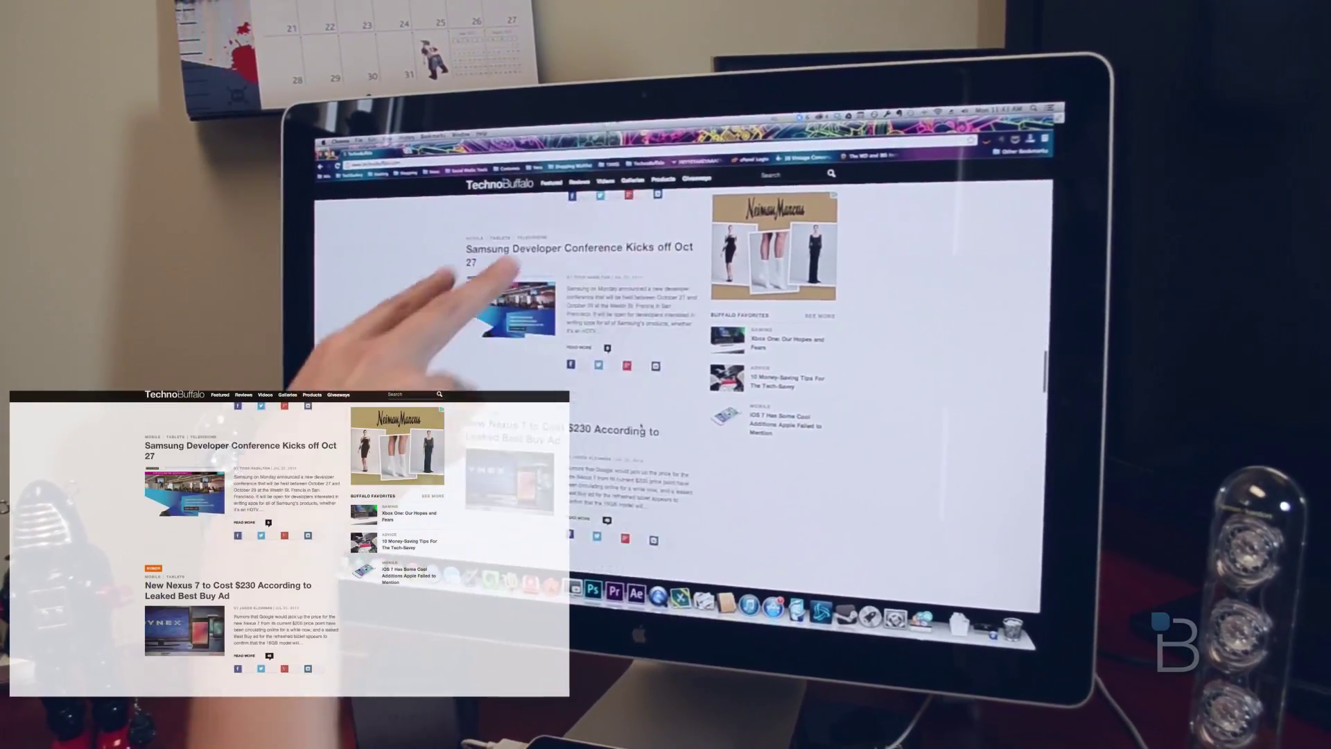
pyautogui.scroll(-3, 665, 415)
pyautogui.scroll(-4, 645, 427)
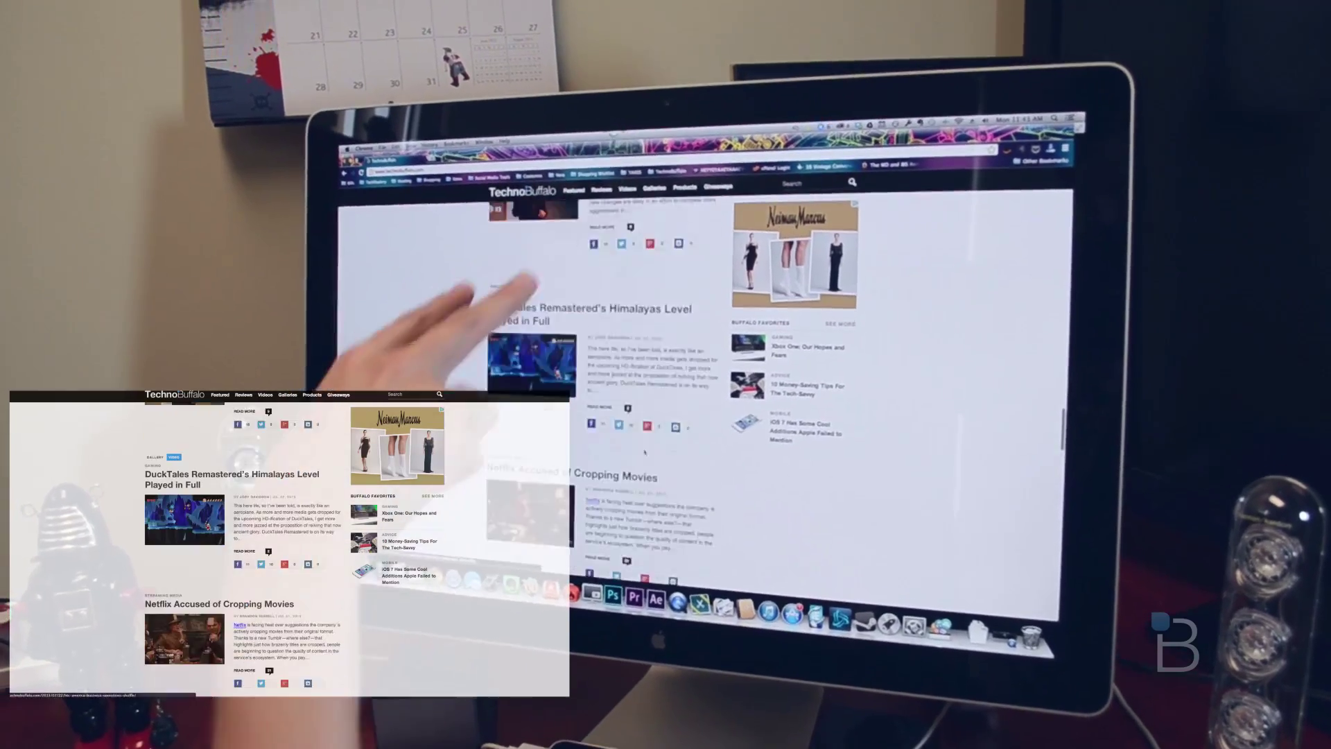
pyautogui.scroll(-3, 645, 427)
pyautogui.scroll(-4, 644, 426)
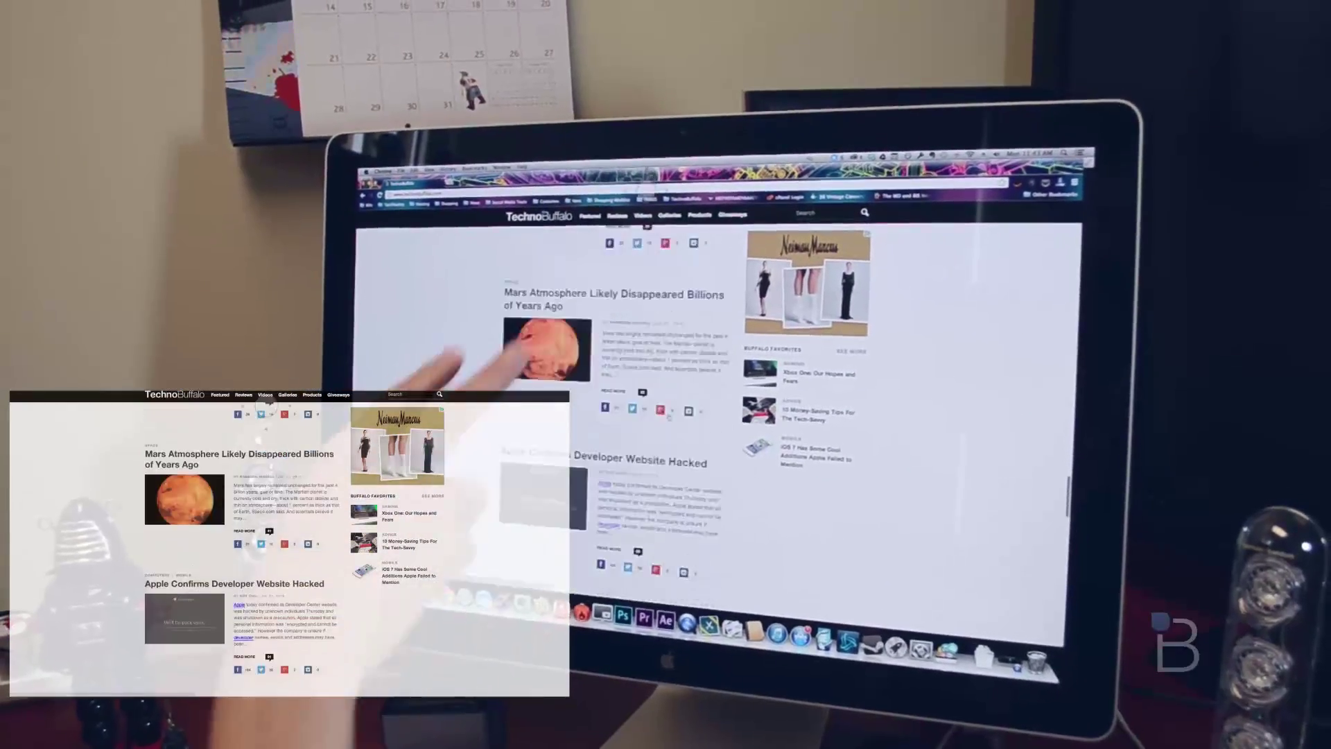
pyautogui.scroll(-3, 646, 427)
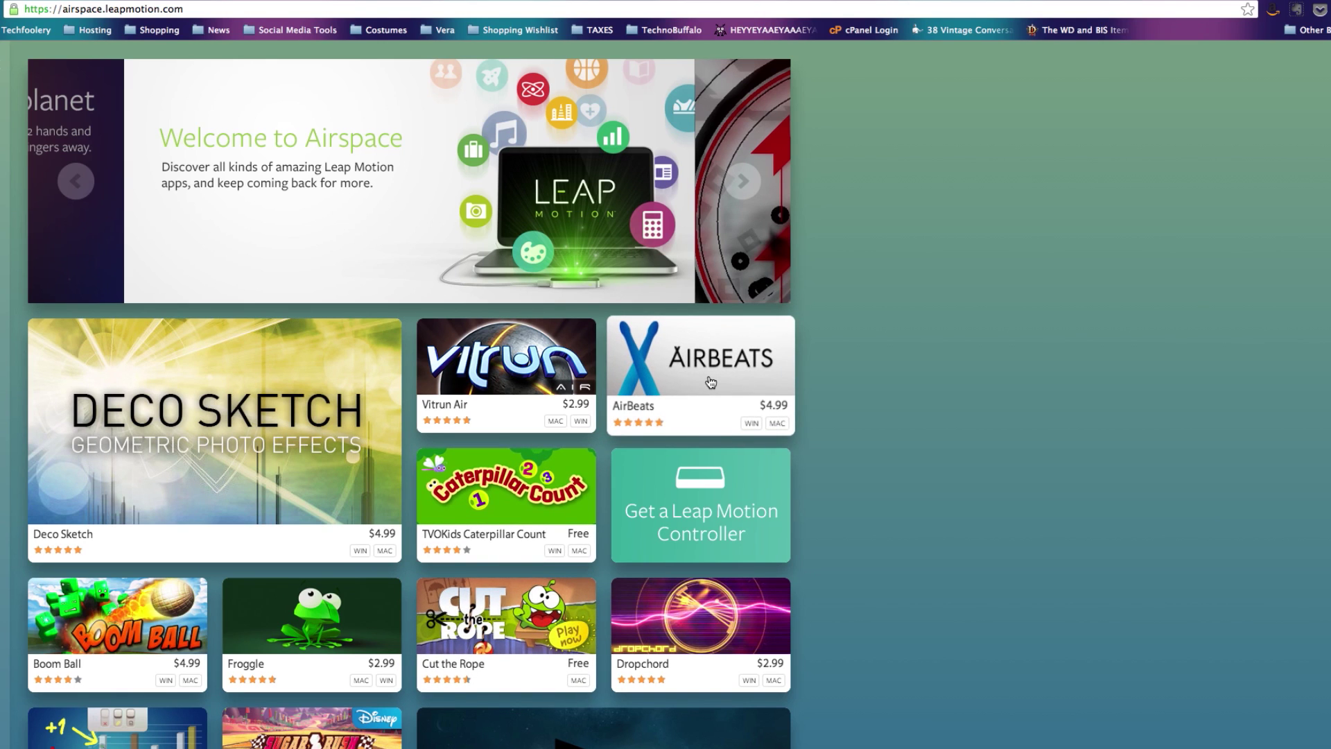
pyautogui.scroll(-4, 861, 389)
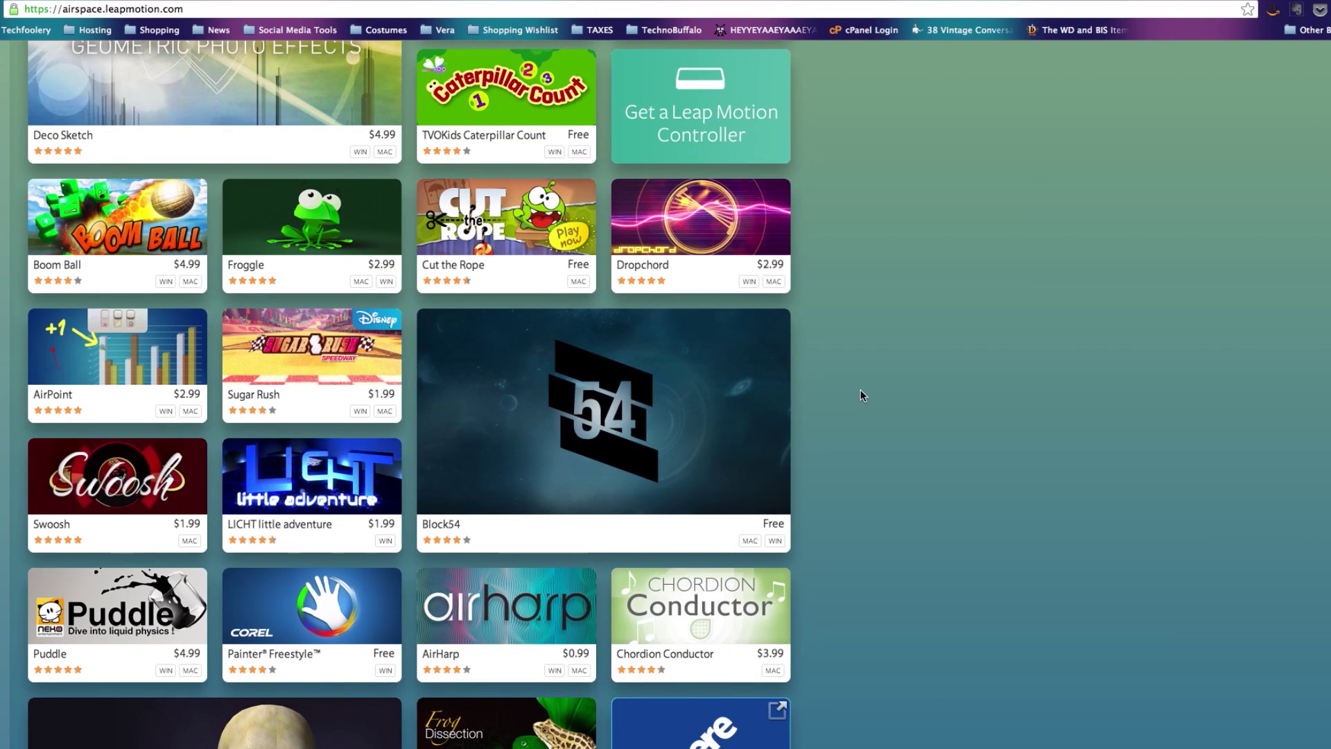